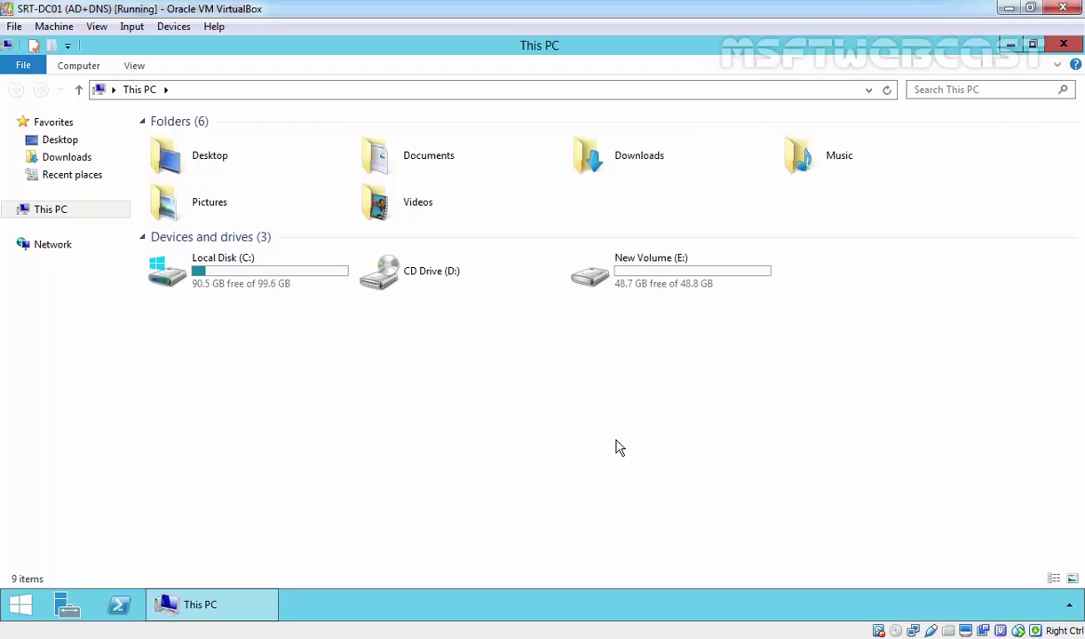
Open New Volume (E:) and create a new folder there named HR-Data.
{"action": "double_click", "coordinate": [617, 282]}
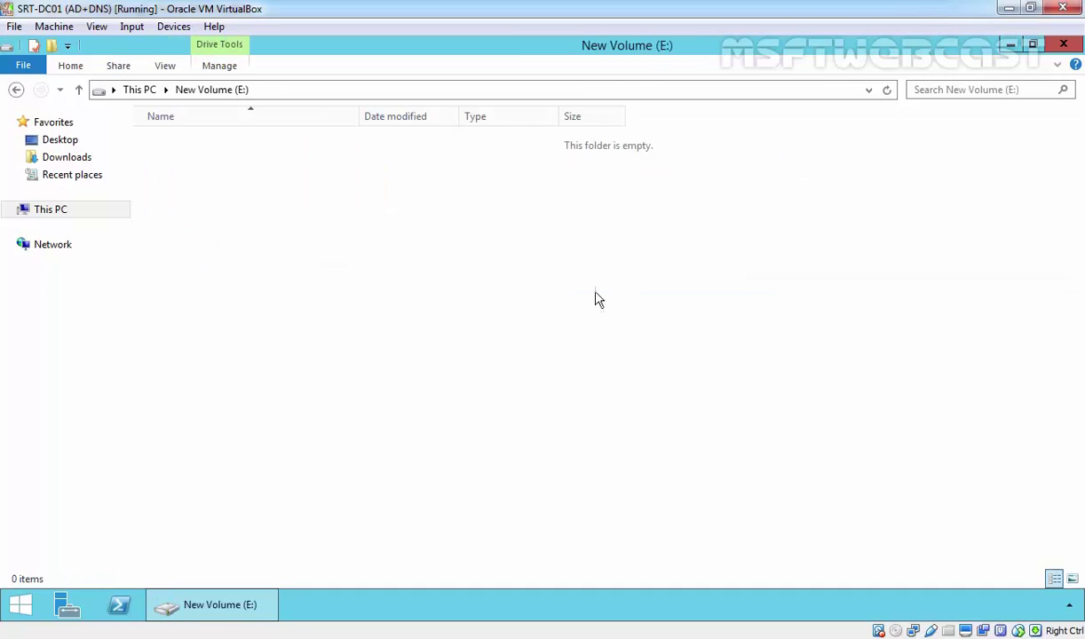
{"action": "right_click", "coordinate": [290, 185]}
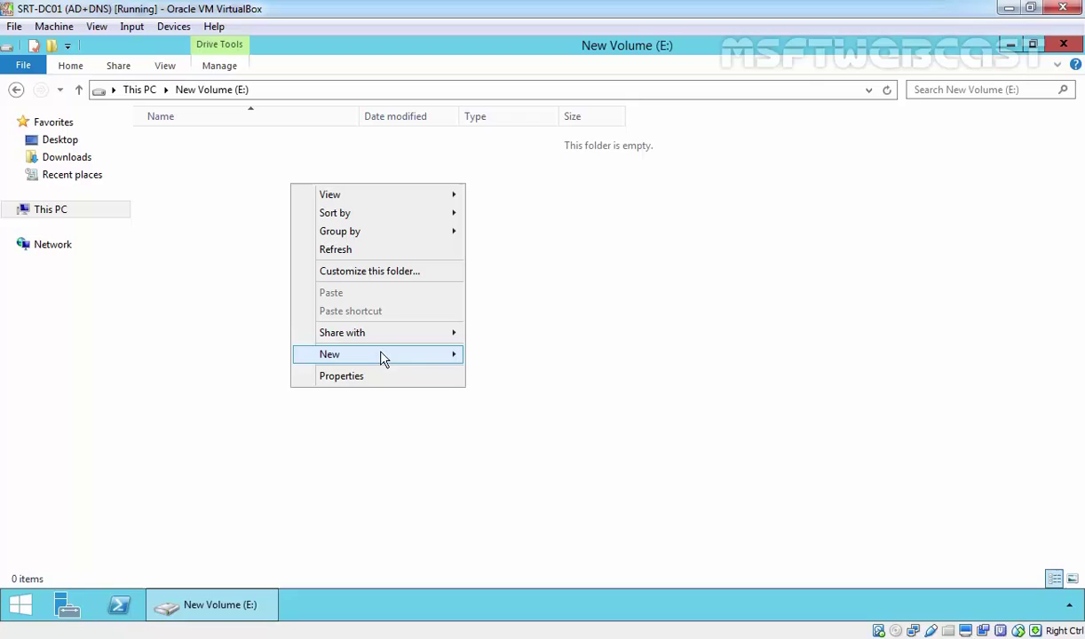
{"action": "mouse_move", "coordinate": [380, 355]}
{"action": "left_click", "coordinate": [484, 356]}
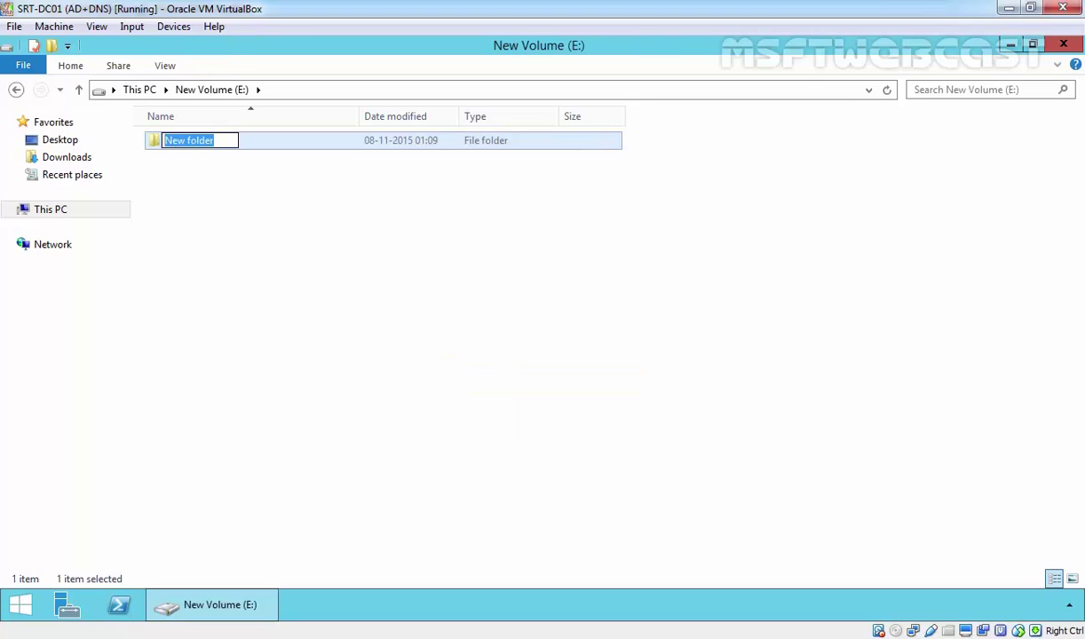
{"action": "type", "text": "HR-Data"}
{"action": "key", "text": "Return"}
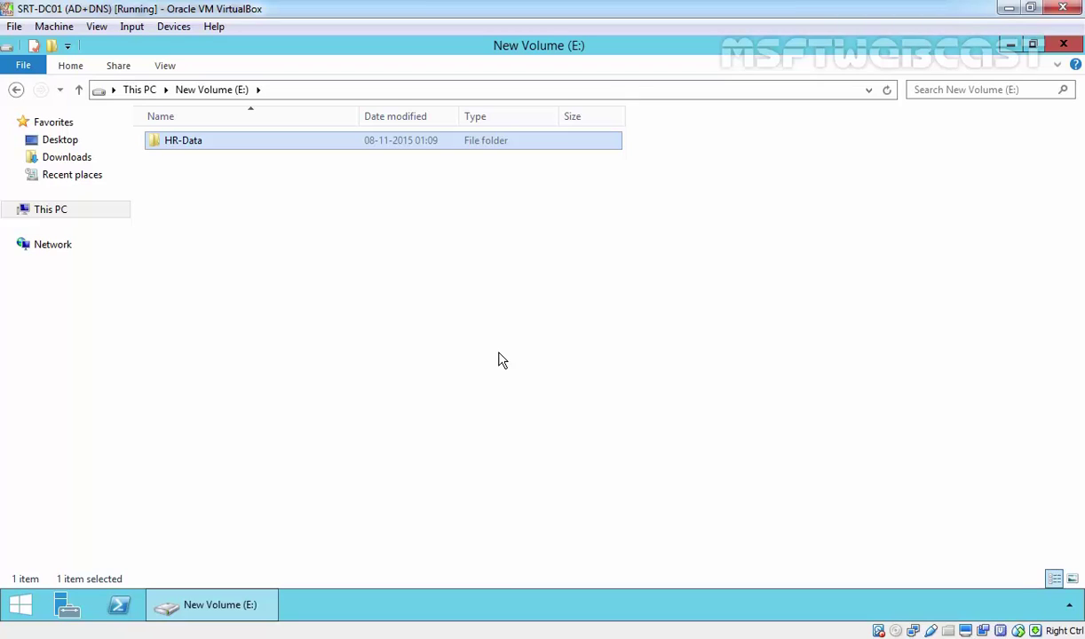
{"action": "right_click", "coordinate": [207, 147]}
{"action": "mouse_move", "coordinate": [253, 194]}
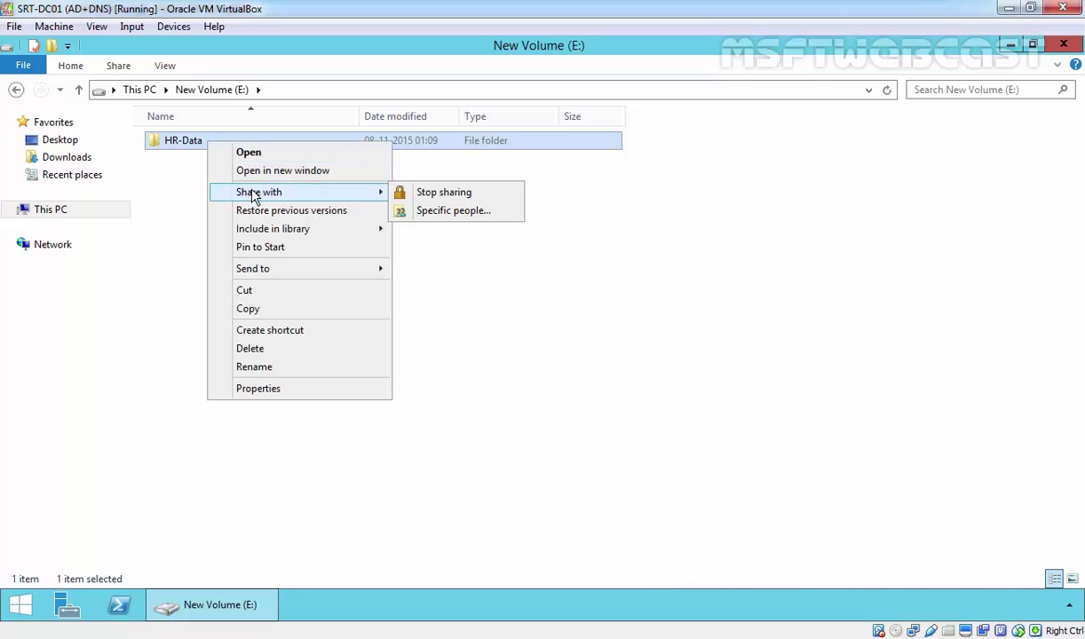
{"action": "left_click", "coordinate": [449, 211]}
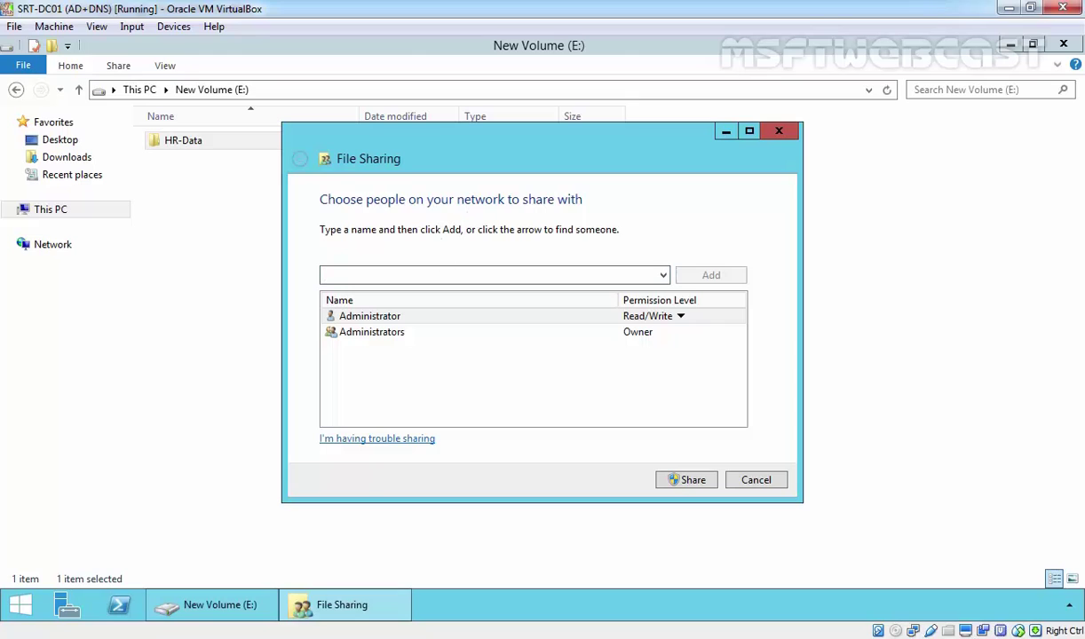
{"action": "left_click", "coordinate": [662, 274]}
{"action": "left_click", "coordinate": [366, 304]}
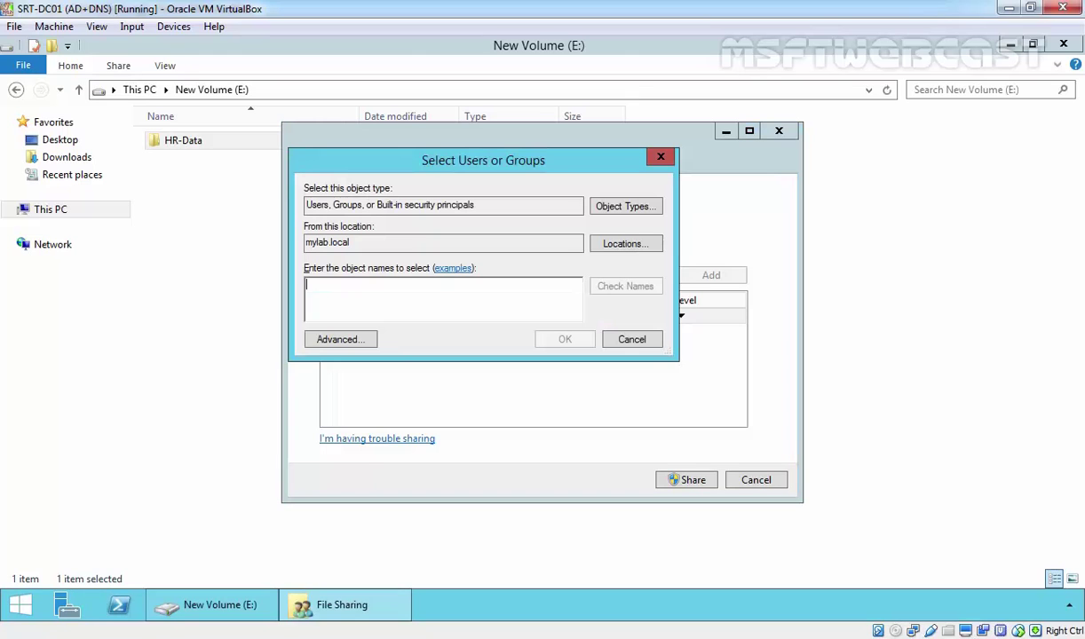
{"action": "type", "text": "seema"}
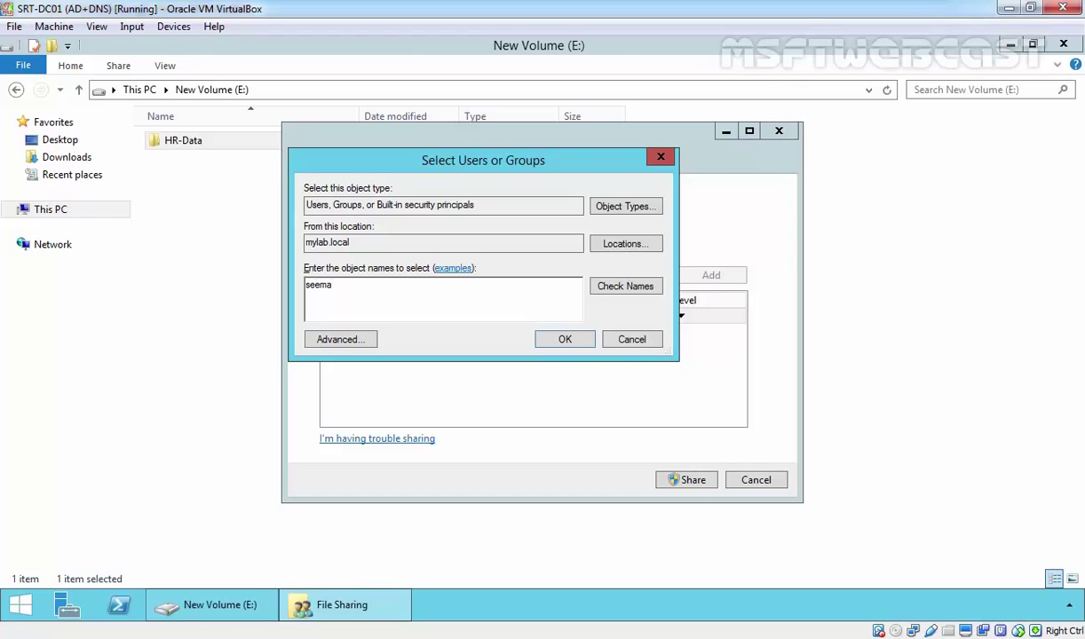
{"action": "left_click", "coordinate": [625, 285]}
{"action": "left_click", "coordinate": [563, 339]}
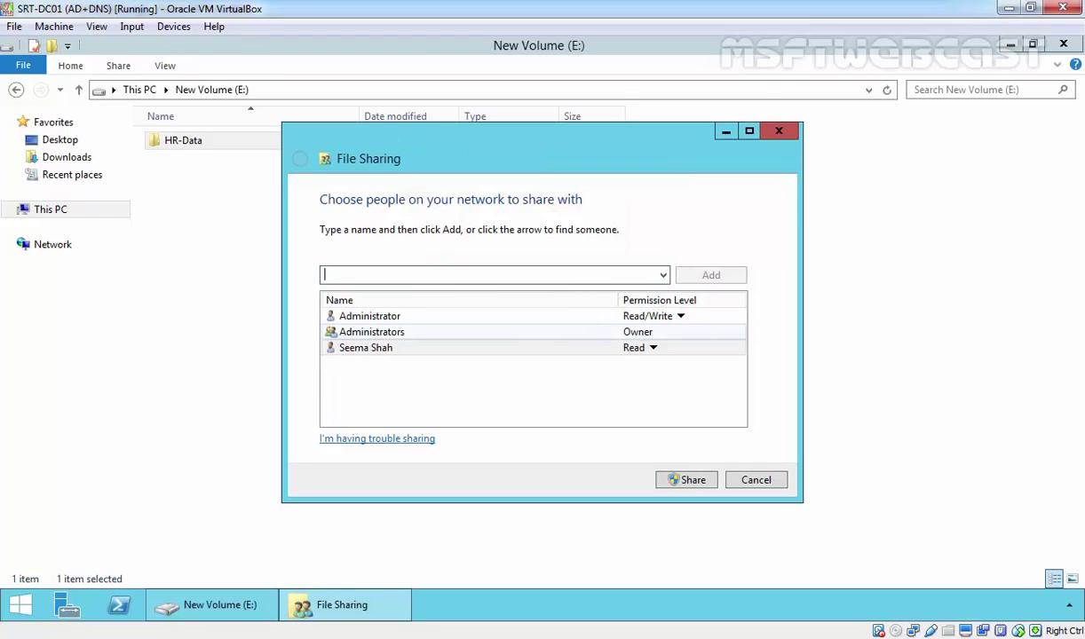
{"action": "left_click", "coordinate": [654, 349]}
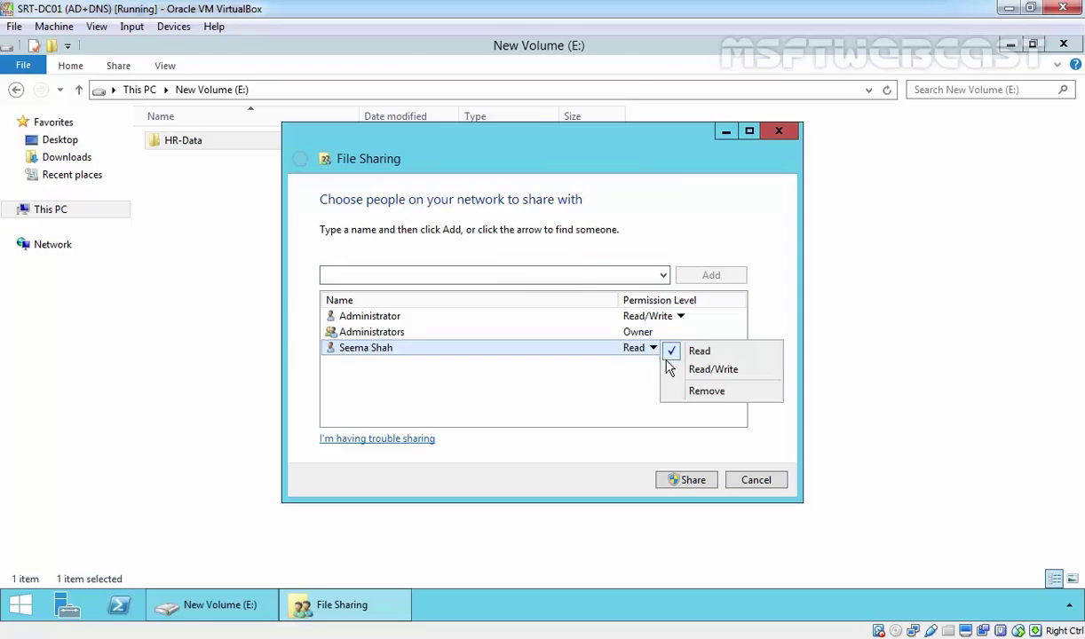
{"action": "left_click", "coordinate": [685, 373]}
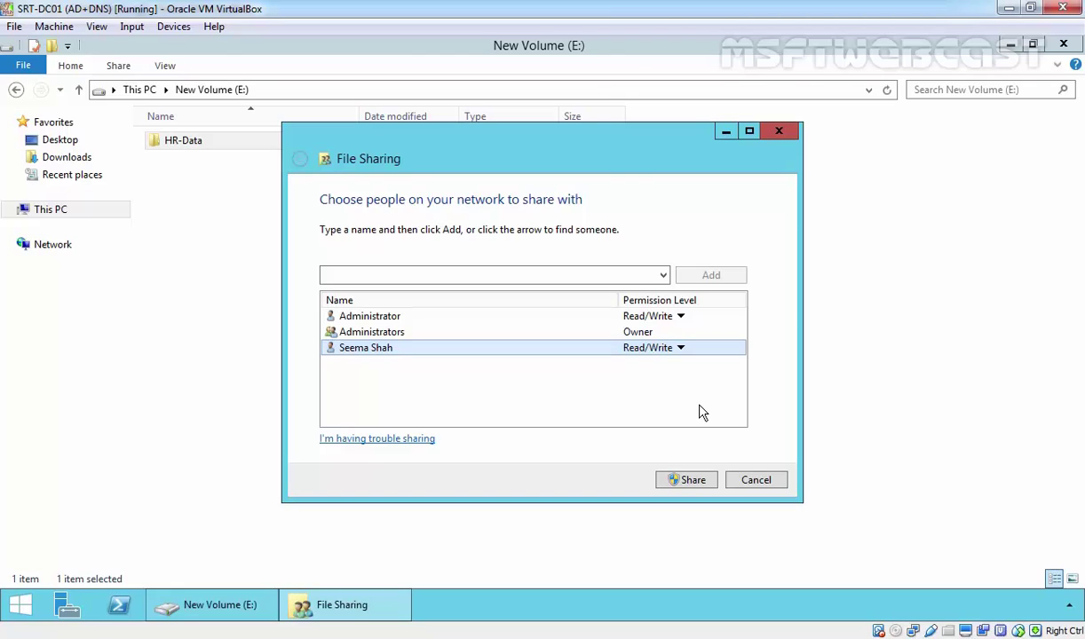
{"action": "key", "text": "Escape"}
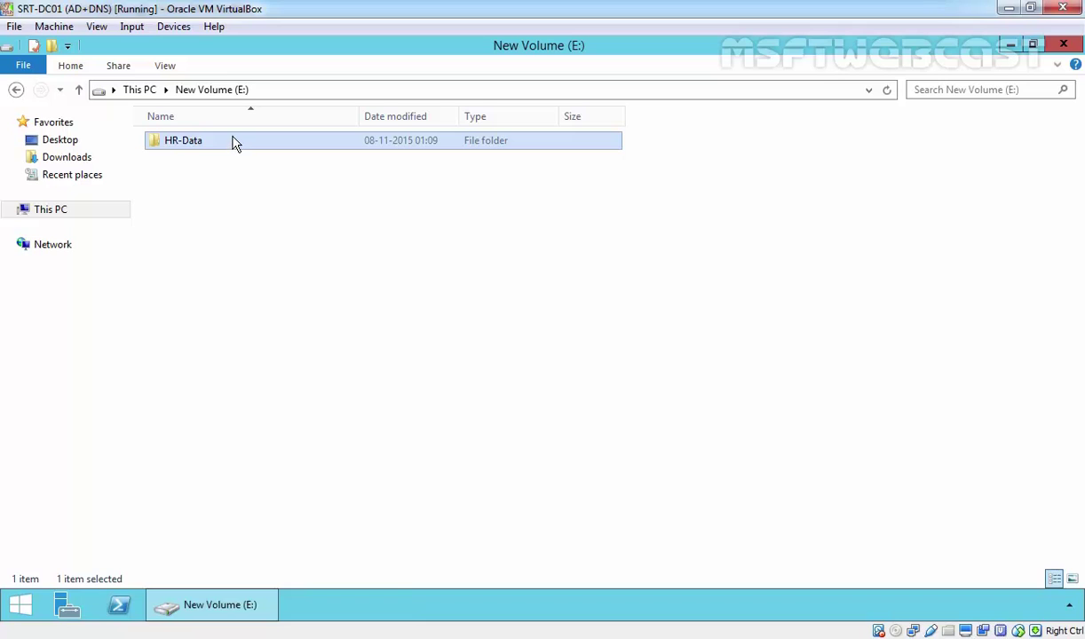
Open the HR-Data folder's Properties on the Sharing tab.
{"action": "right_click", "coordinate": [234, 140]}
{"action": "left_click", "coordinate": [322, 384]}
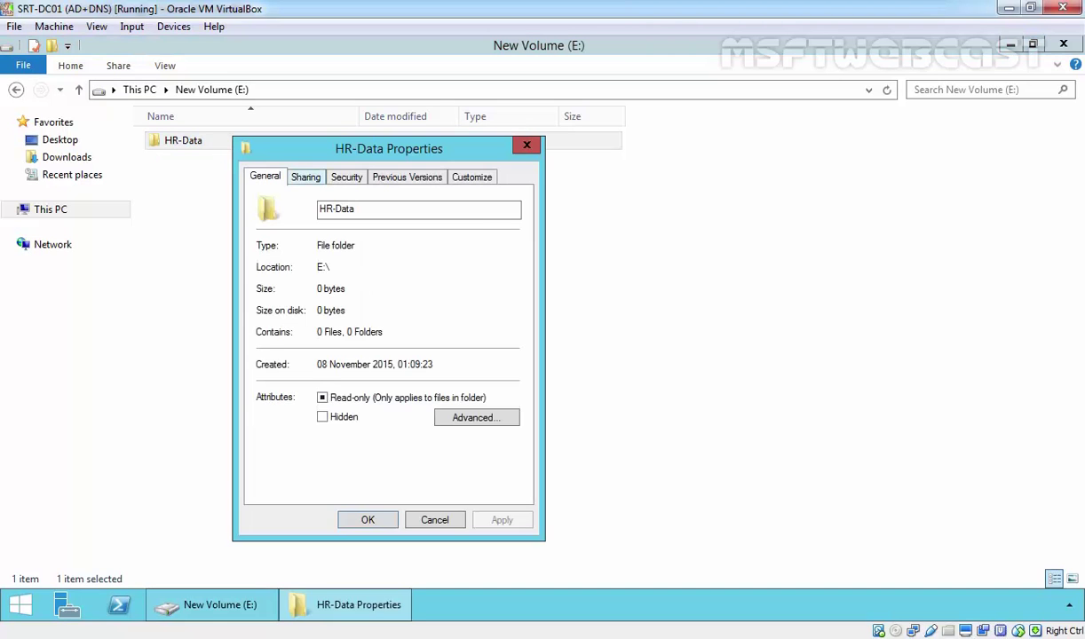
{"action": "left_click", "coordinate": [306, 177]}
{"action": "left_click_drag", "start_coordinate": [342, 142], "coordinate": [388, 113]}
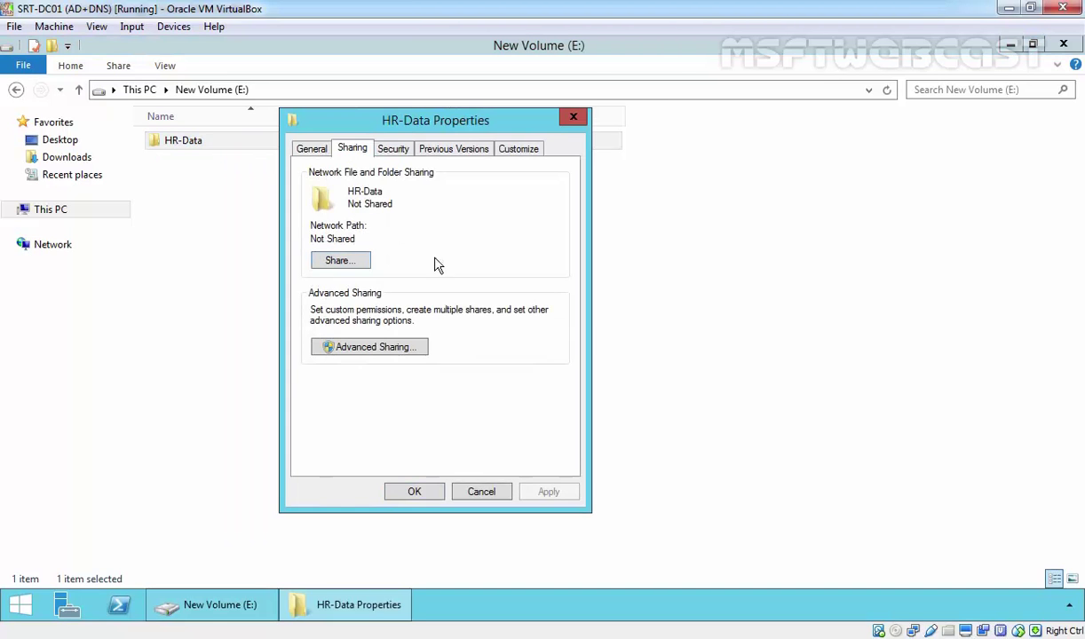
{"action": "left_click", "coordinate": [342, 260]}
In Advanced Sharing, turn on Share this folder with the share name HR-Data.
{"action": "left_click", "coordinate": [377, 346]}
{"action": "left_click", "coordinate": [376, 346]}
{"action": "left_click", "coordinate": [312, 179]}
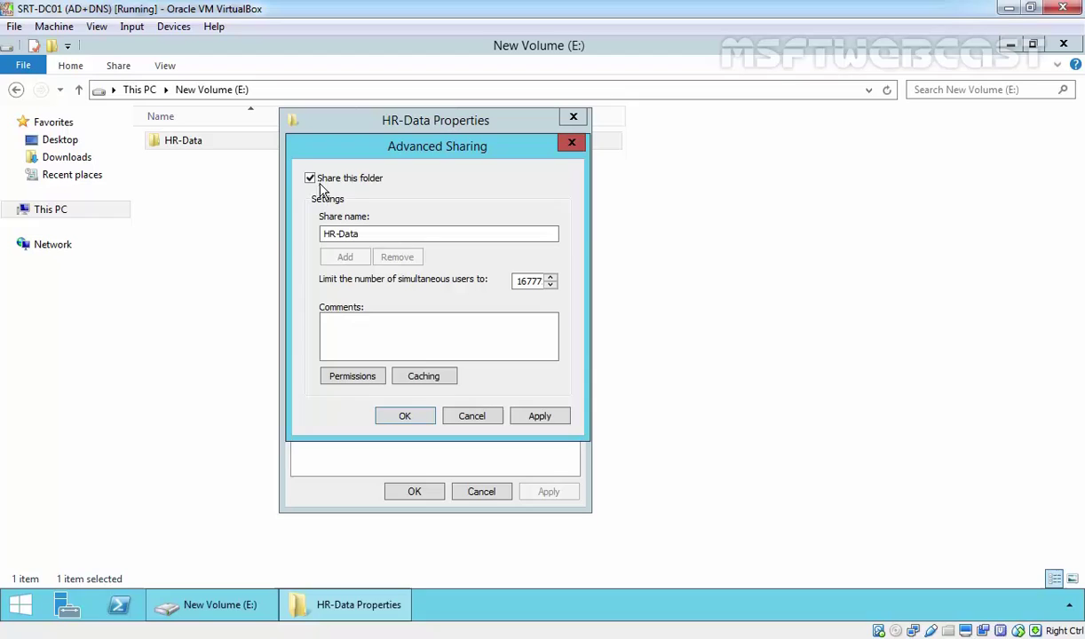
{"action": "left_click_drag", "start_coordinate": [370, 234], "coordinate": [304, 232]}
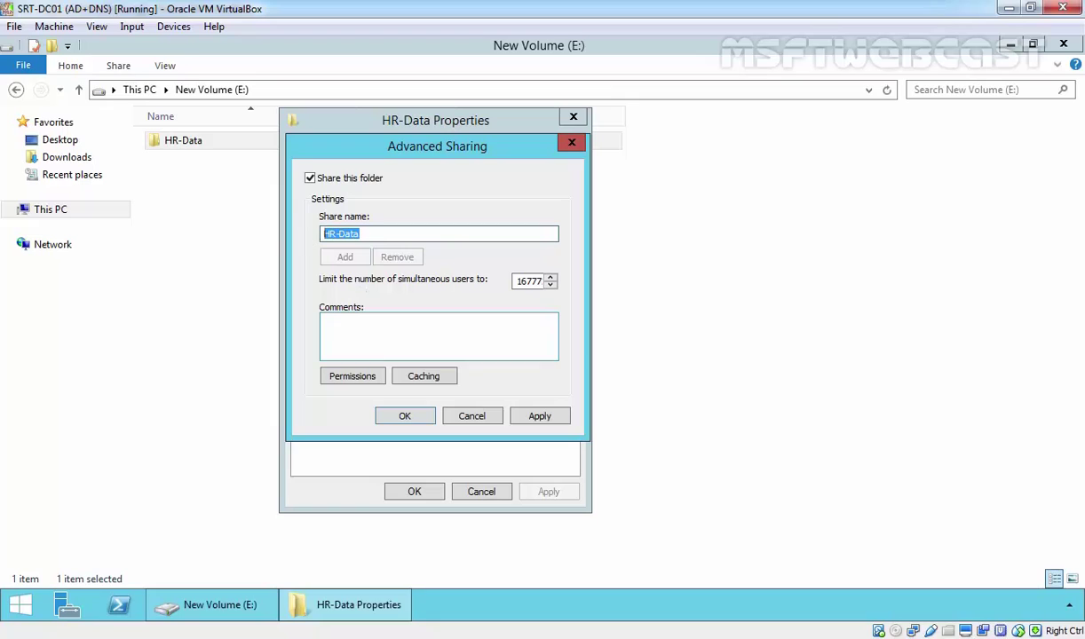
In the share permissions, remove Everyone and add the HR-Users group by searching 'hr'.
{"action": "left_click", "coordinate": [353, 376]}
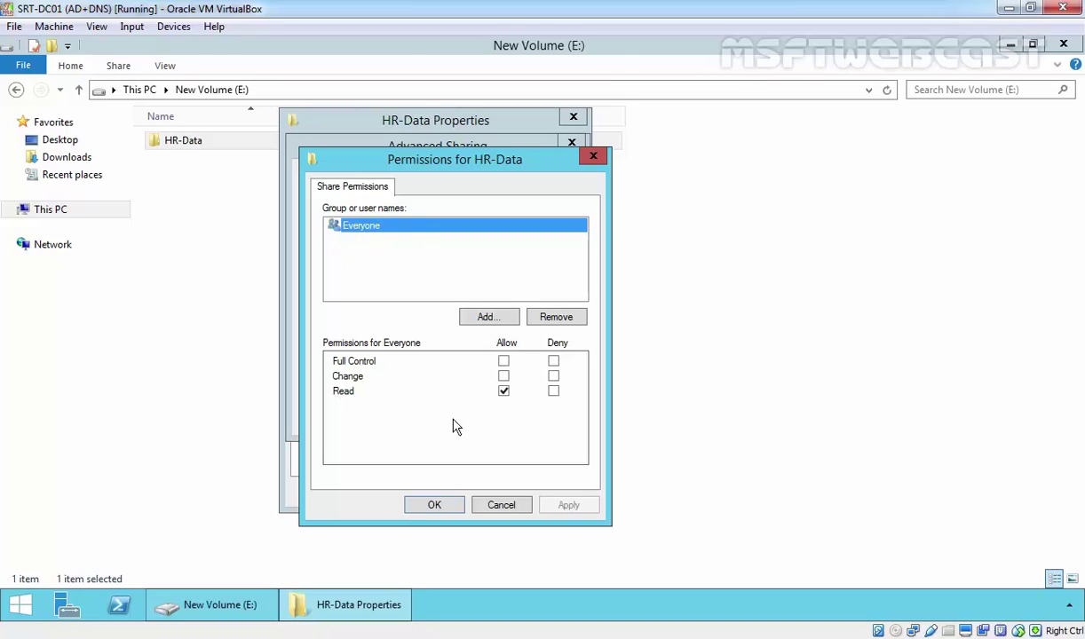
{"action": "left_click", "coordinate": [559, 325]}
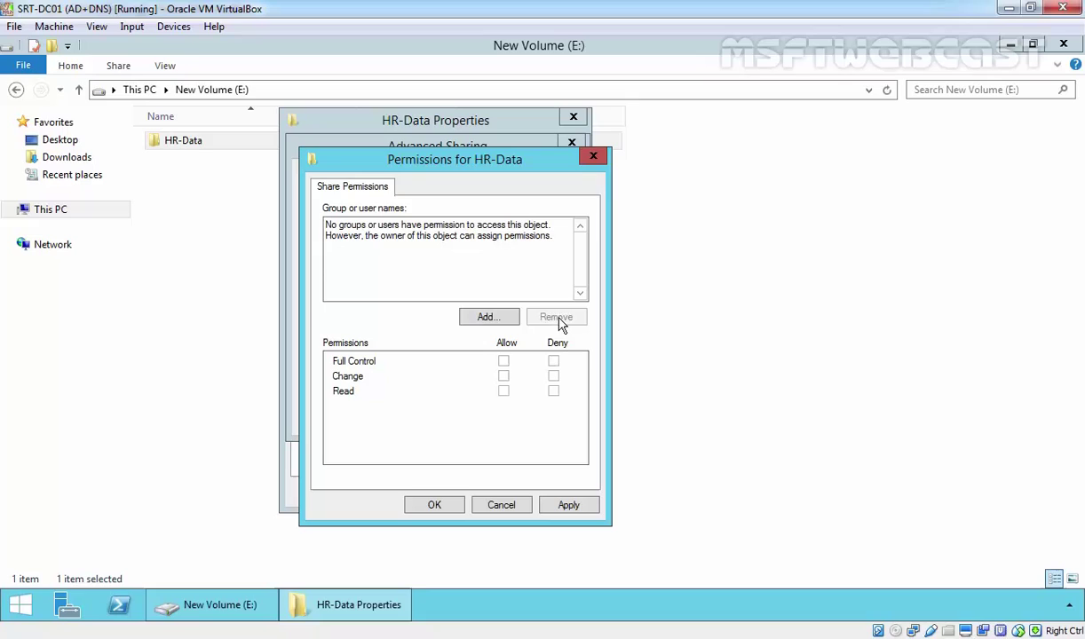
{"action": "left_click", "coordinate": [489, 318]}
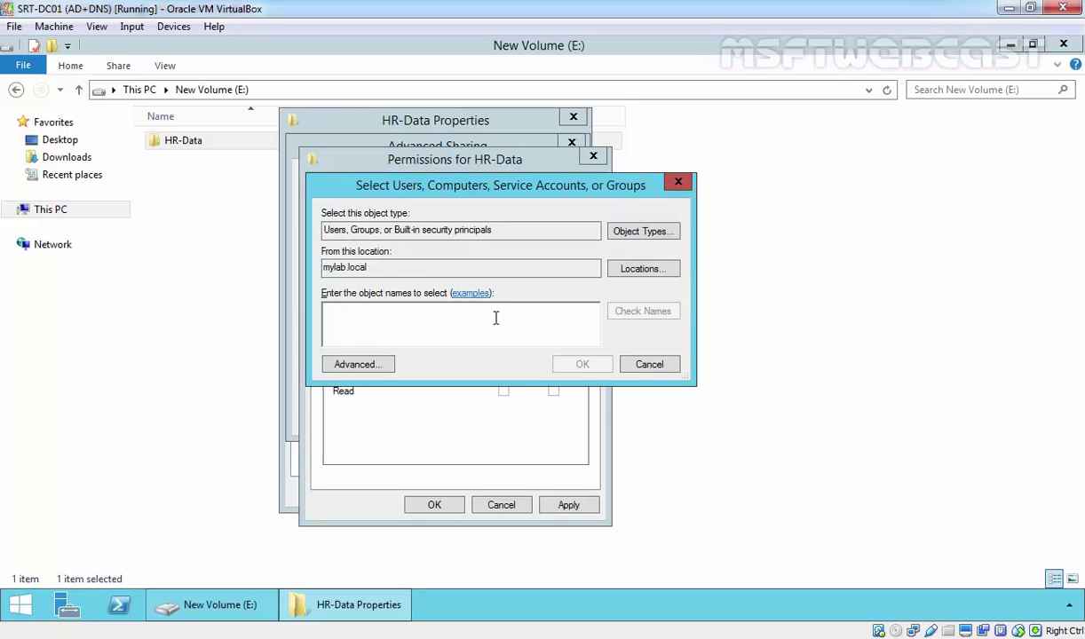
{"action": "type", "text": "hr"}
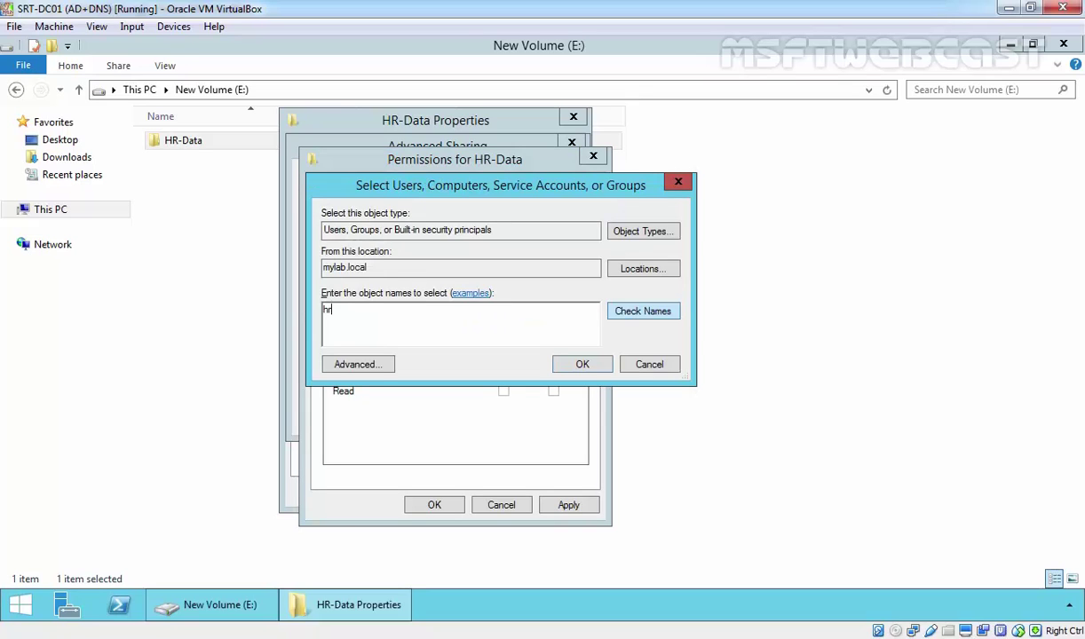
{"action": "left_click", "coordinate": [643, 311]}
{"action": "left_click", "coordinate": [582, 364]}
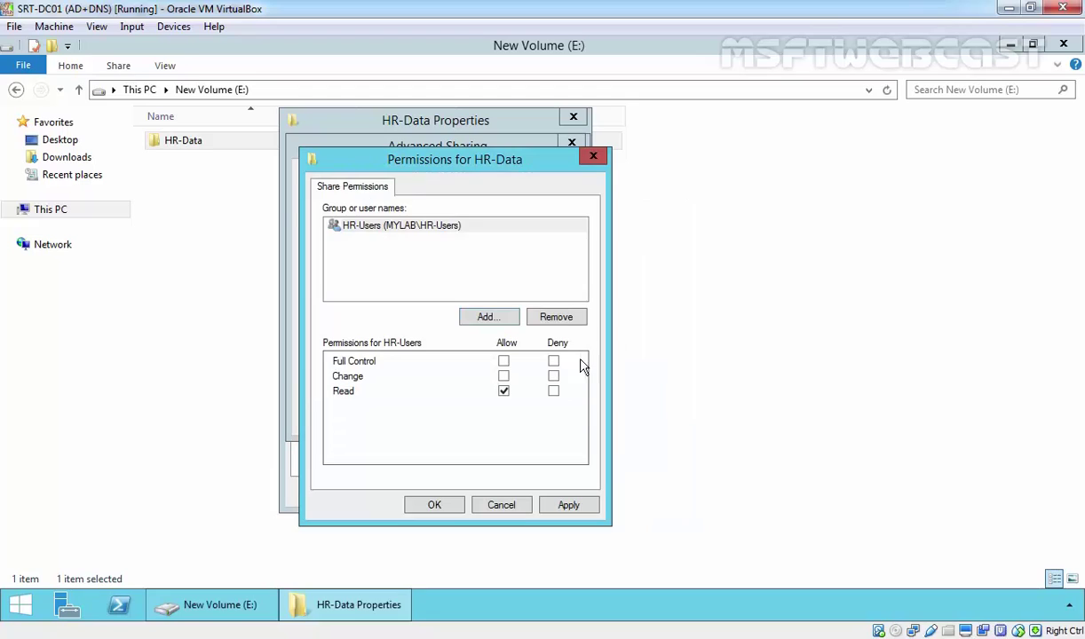
Allow HR-Users Change in addition to Read on the HR-Data share, then apply and confirm.
{"action": "left_click", "coordinate": [340, 226]}
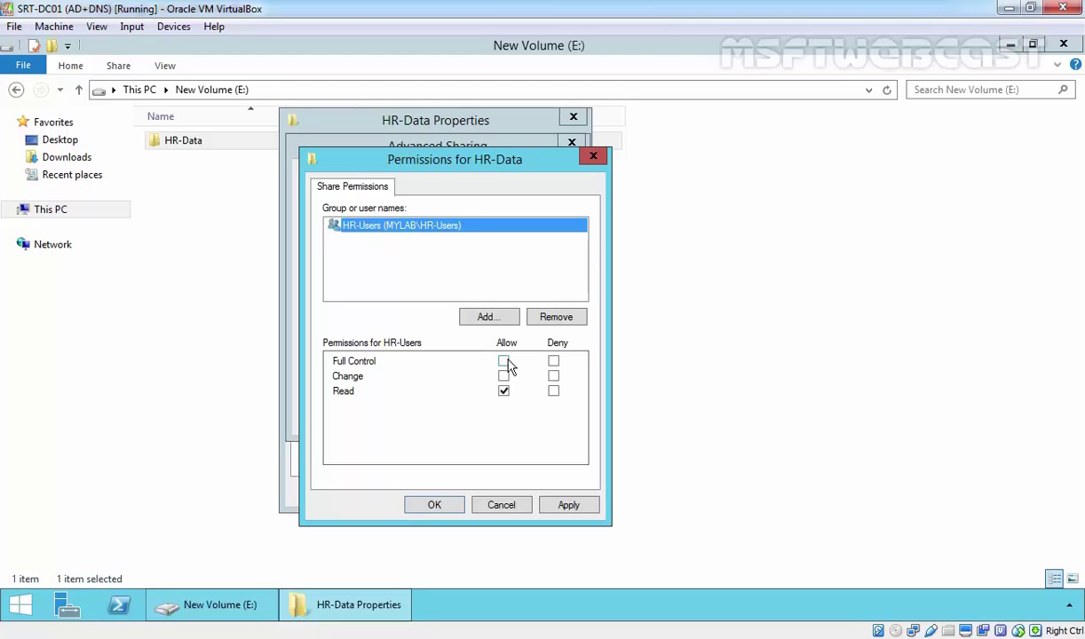
{"action": "left_click", "coordinate": [503, 377]}
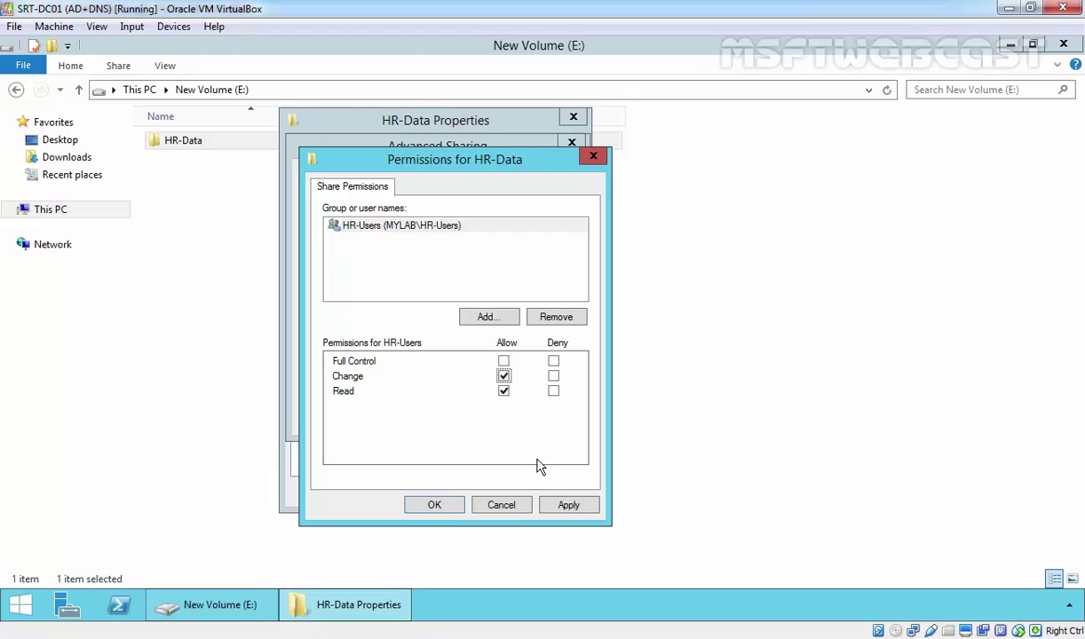
{"action": "left_click", "coordinate": [568, 505]}
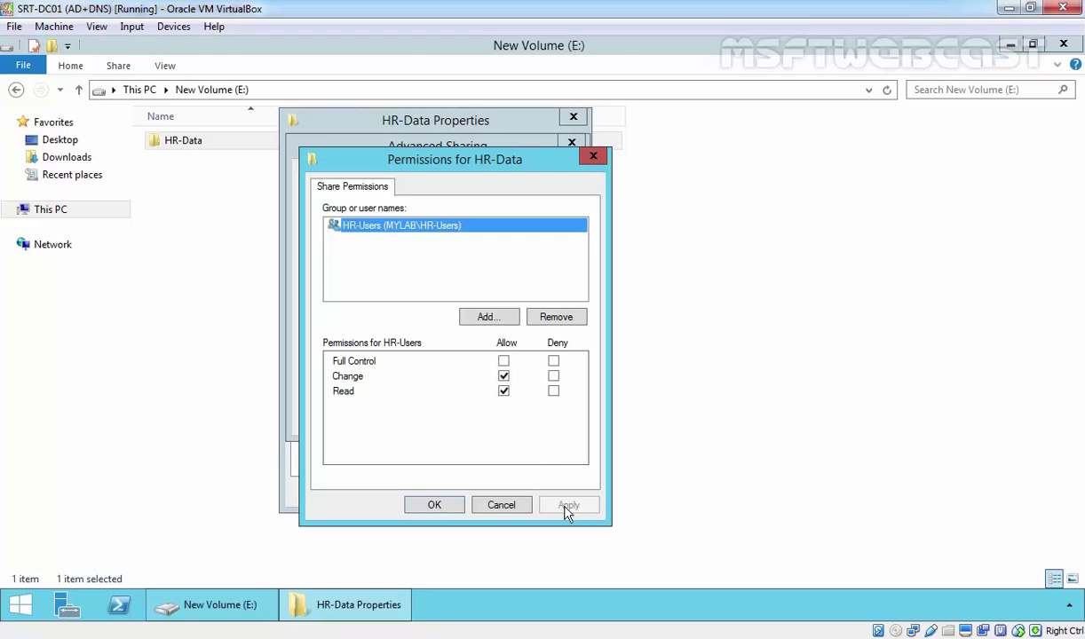
{"action": "left_click", "coordinate": [435, 505]}
Save the sharing settings and set caching to make no files or programs available offline.
{"action": "left_click", "coordinate": [538, 418]}
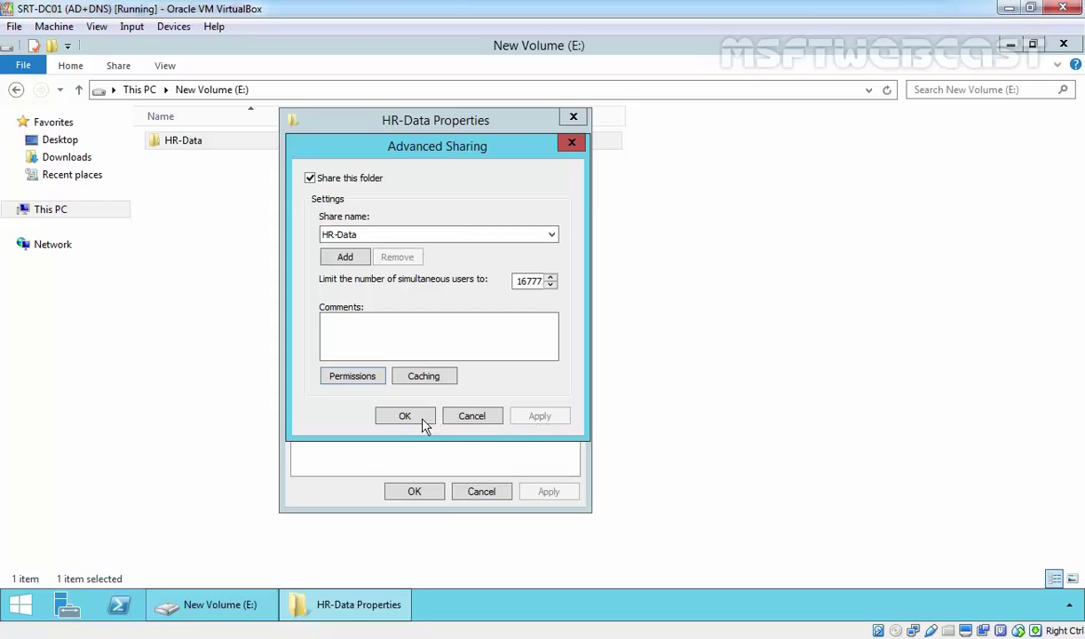
{"action": "left_click", "coordinate": [410, 419]}
{"action": "left_click", "coordinate": [384, 351]}
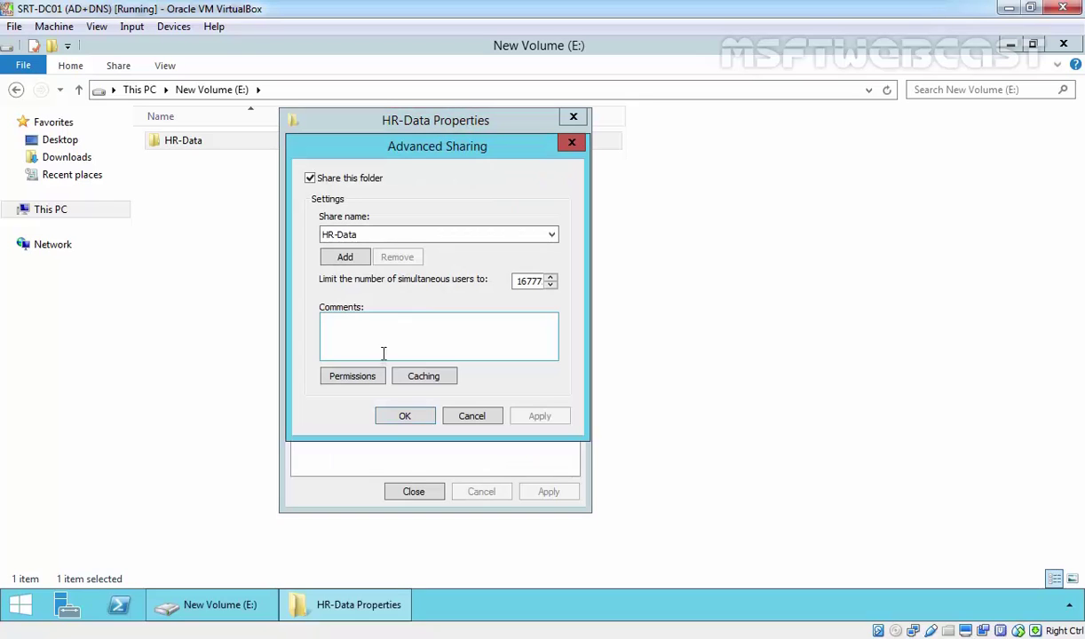
{"action": "left_click", "coordinate": [423, 377]}
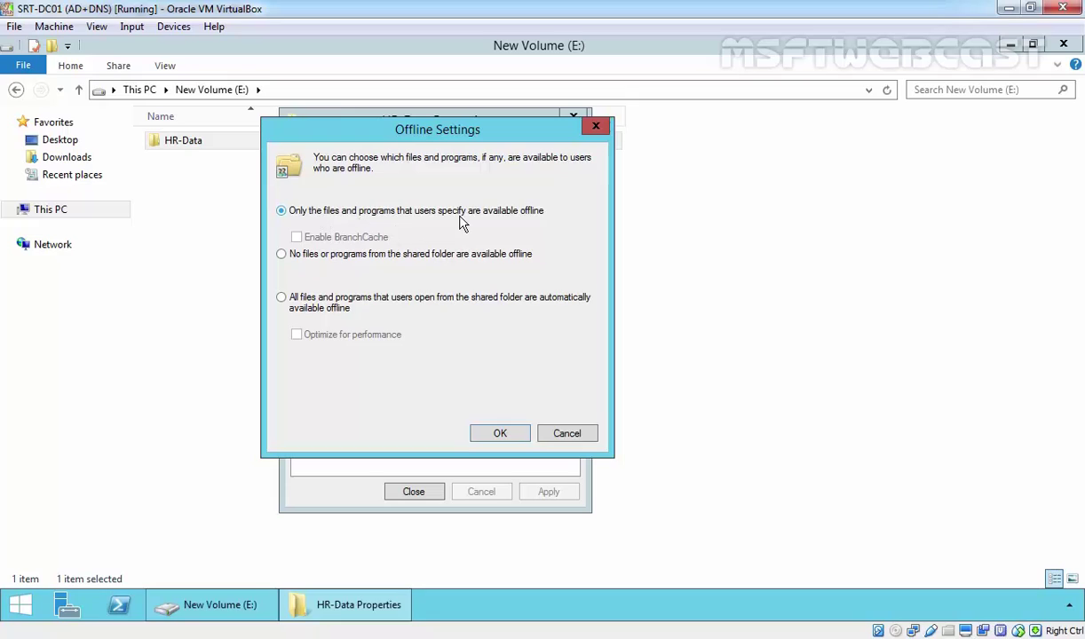
{"action": "left_click", "coordinate": [339, 257]}
{"action": "left_click", "coordinate": [497, 433]}
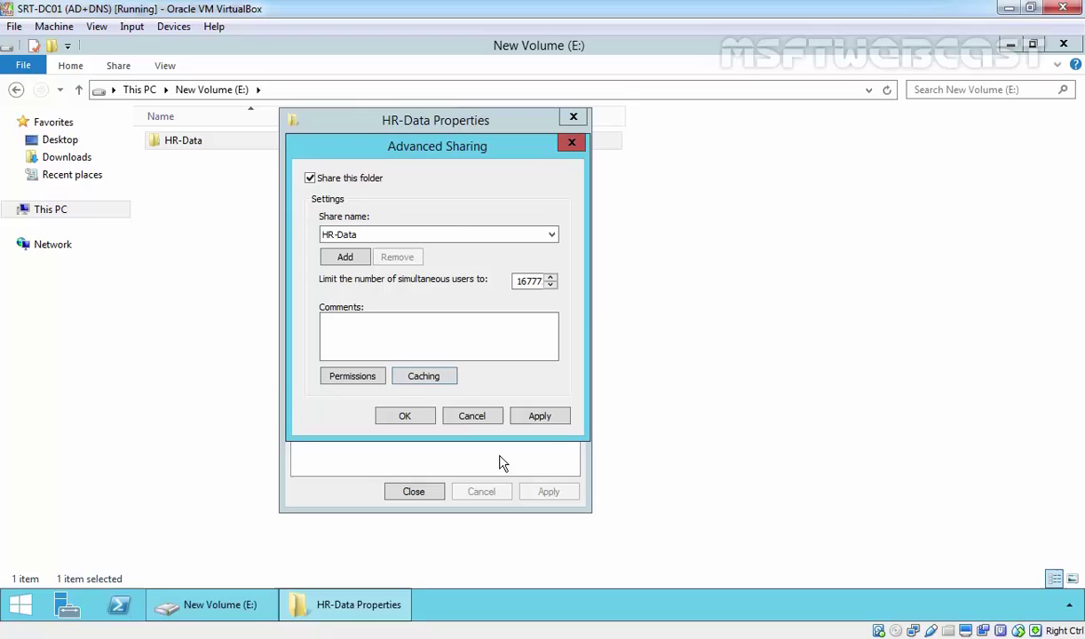
Apply the caching change, close Advanced Sharing and HR-Data Properties, and reselect HR-Data.
{"action": "left_click", "coordinate": [539, 417]}
{"action": "left_click", "coordinate": [405, 417]}
{"action": "left_click", "coordinate": [408, 489]}
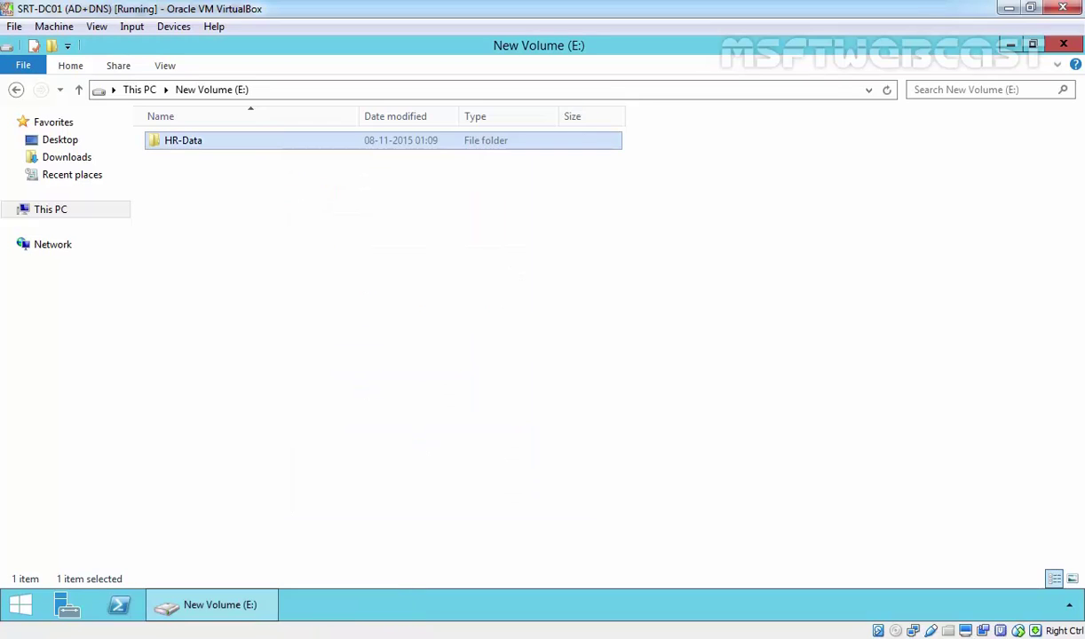
{"action": "left_click", "coordinate": [253, 258]}
{"action": "left_click", "coordinate": [186, 144]}
Launch Command Prompt with cmd and run net share to list the server's shares.
{"action": "key", "text": "super+r"}
{"action": "type", "text": "cmd"}
{"action": "key", "text": "Return"}
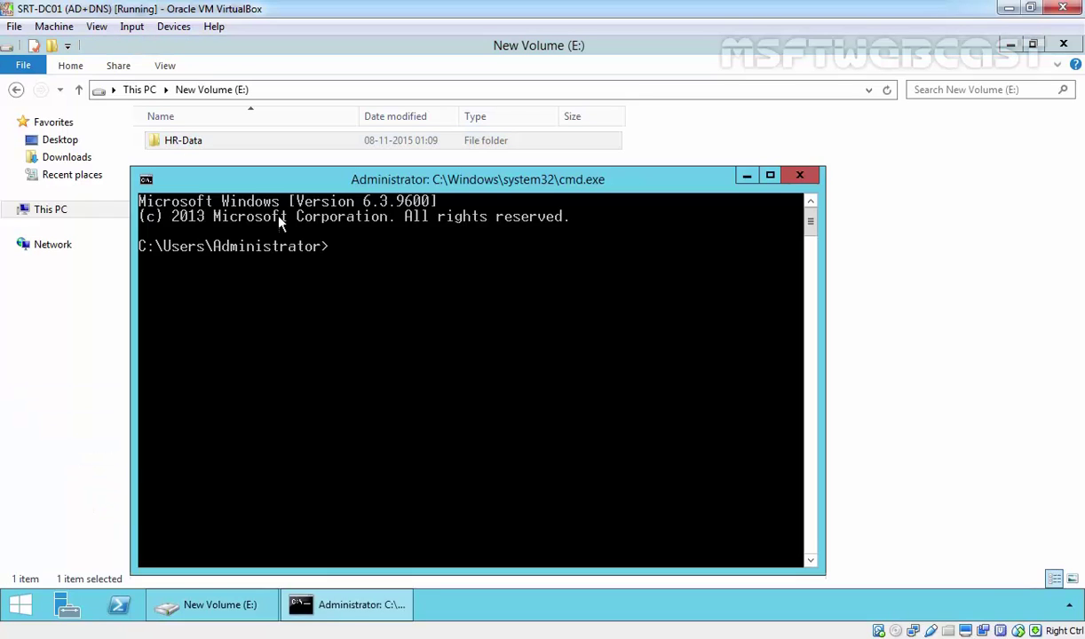
{"action": "type", "text": "net share"}
{"action": "key", "text": "Return"}
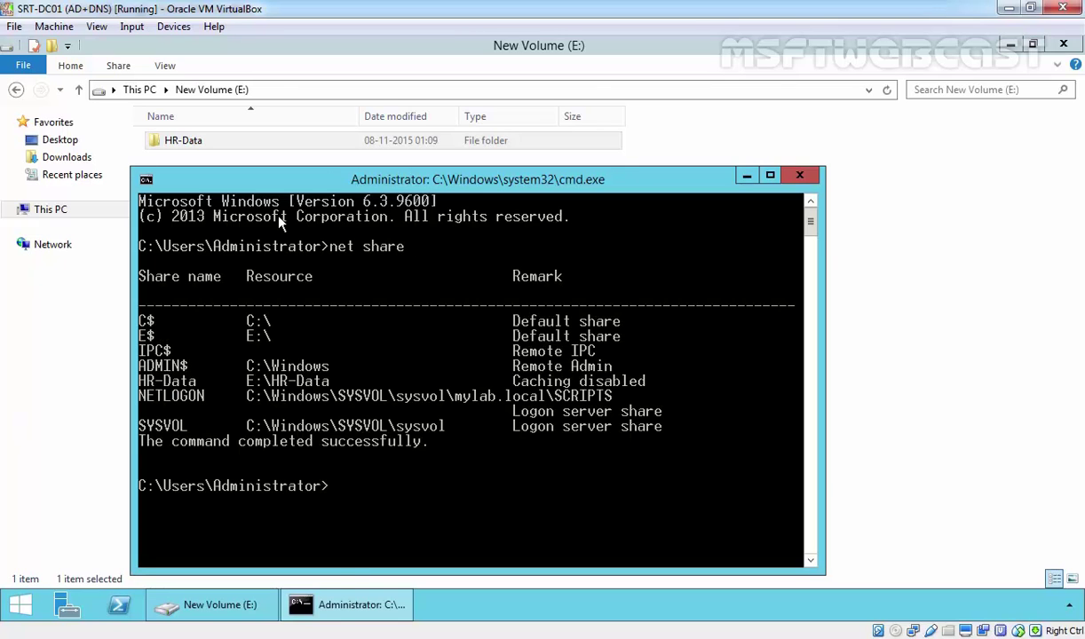
Mark the HR-Data row showing E:\HR-Data with caching disabled.
{"action": "right_click", "coordinate": [290, 330]}
{"action": "left_click", "coordinate": [310, 335]}
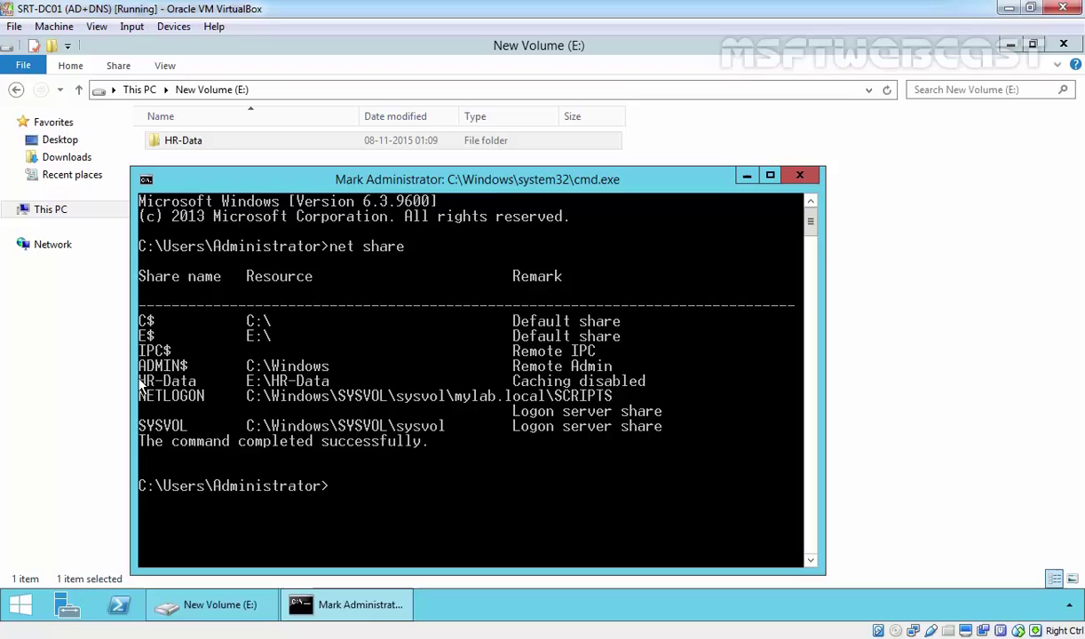
{"action": "left_click_drag", "start_coordinate": [139, 382], "coordinate": [677, 387]}
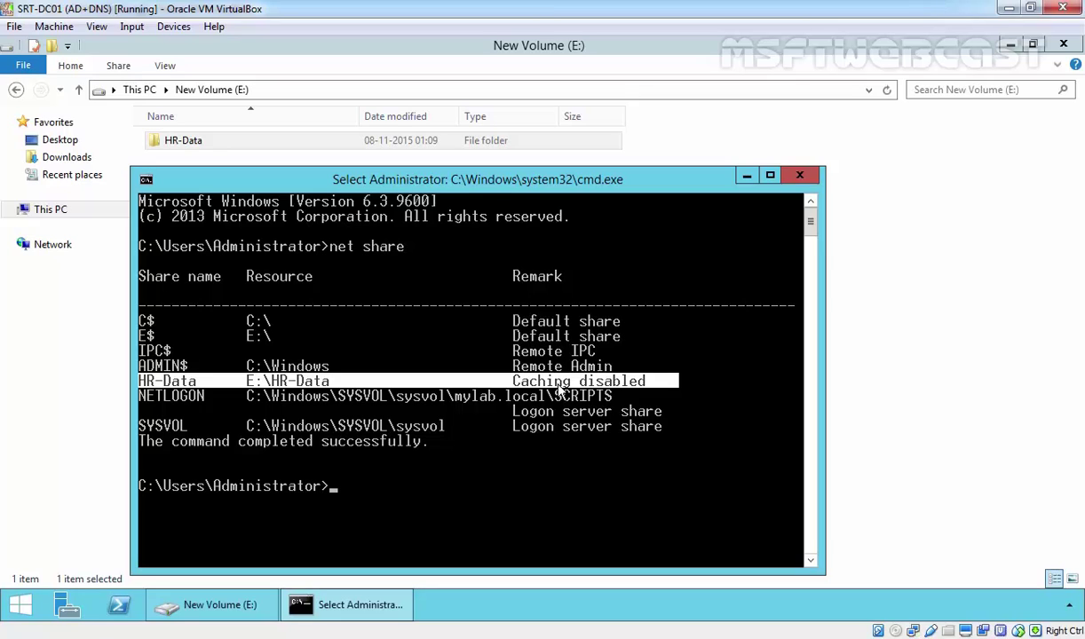
{"action": "left_click", "coordinate": [850, 327]}
{"action": "left_click", "coordinate": [217, 165]}
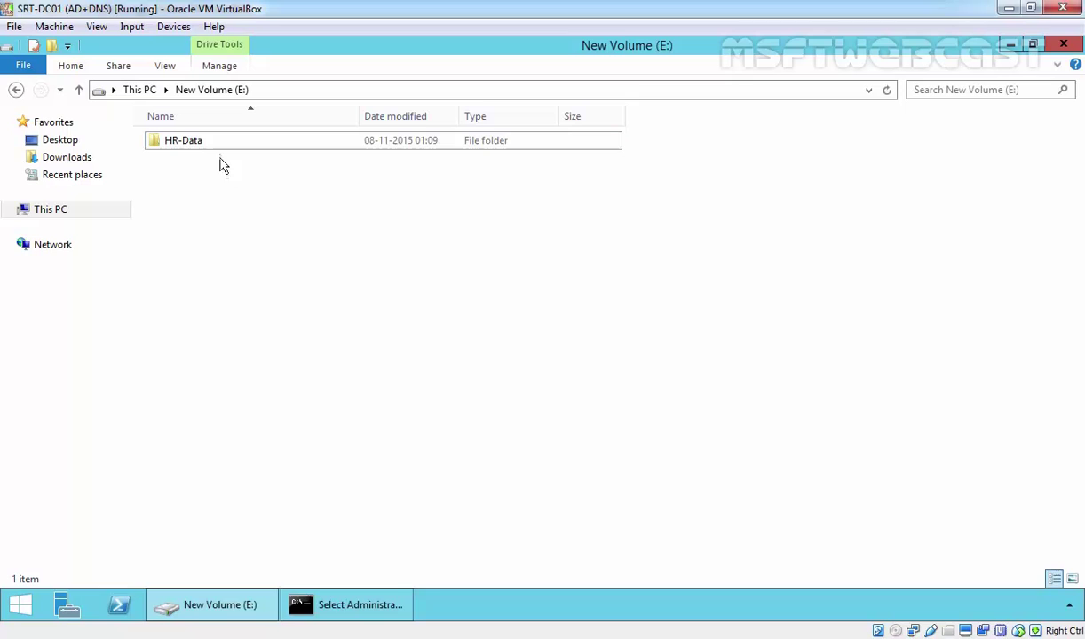
{"action": "left_click", "coordinate": [188, 156]}
{"action": "right_click", "coordinate": [187, 147]}
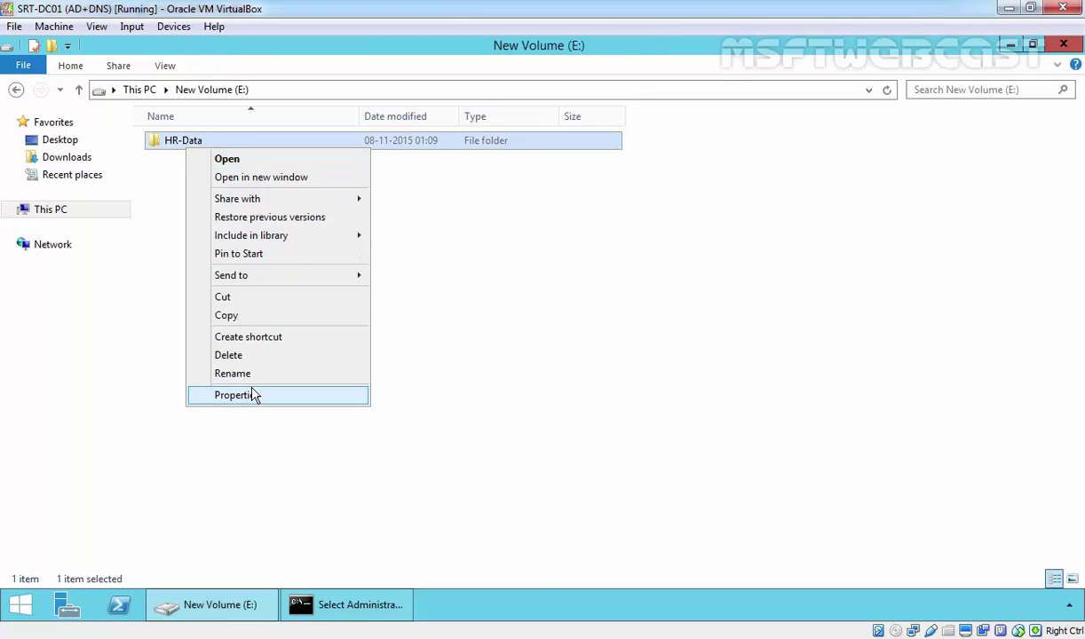
{"action": "left_click", "coordinate": [254, 393]}
{"action": "left_click", "coordinate": [300, 188]}
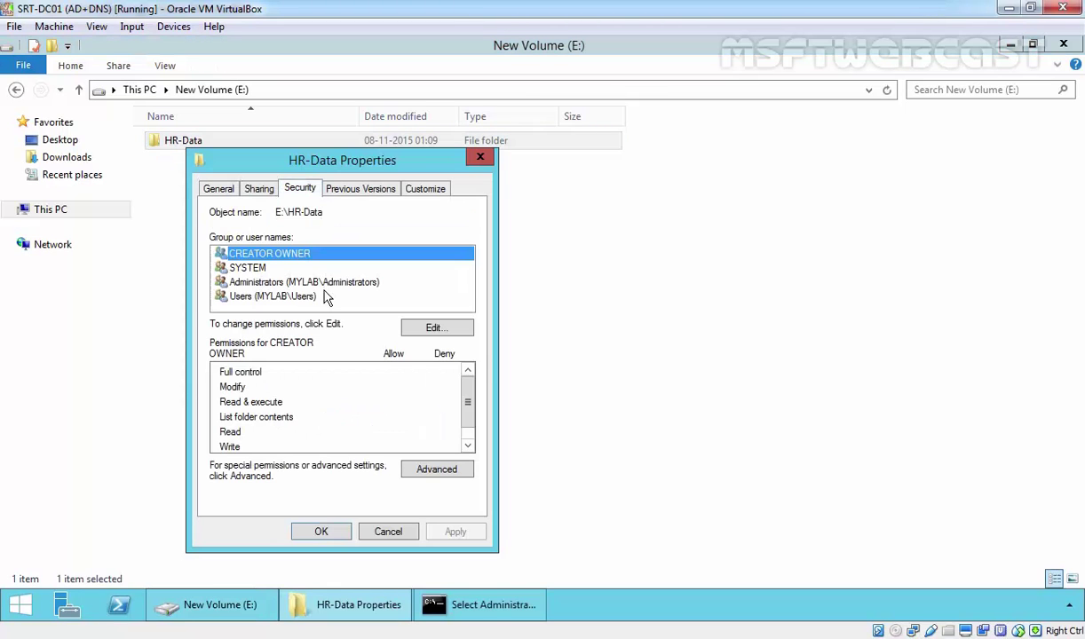
{"action": "left_click", "coordinate": [385, 530]}
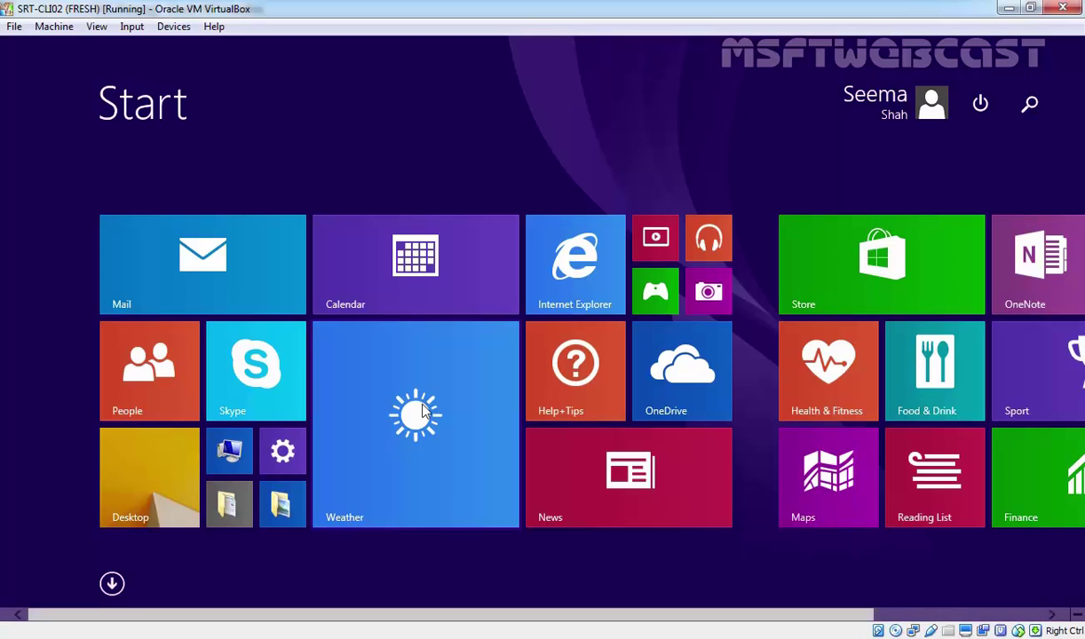
From the client desktop, open the network path \\192.168.49.1 via the Run box.
{"action": "left_click", "coordinate": [147, 466]}
{"action": "key", "text": "super+r"}
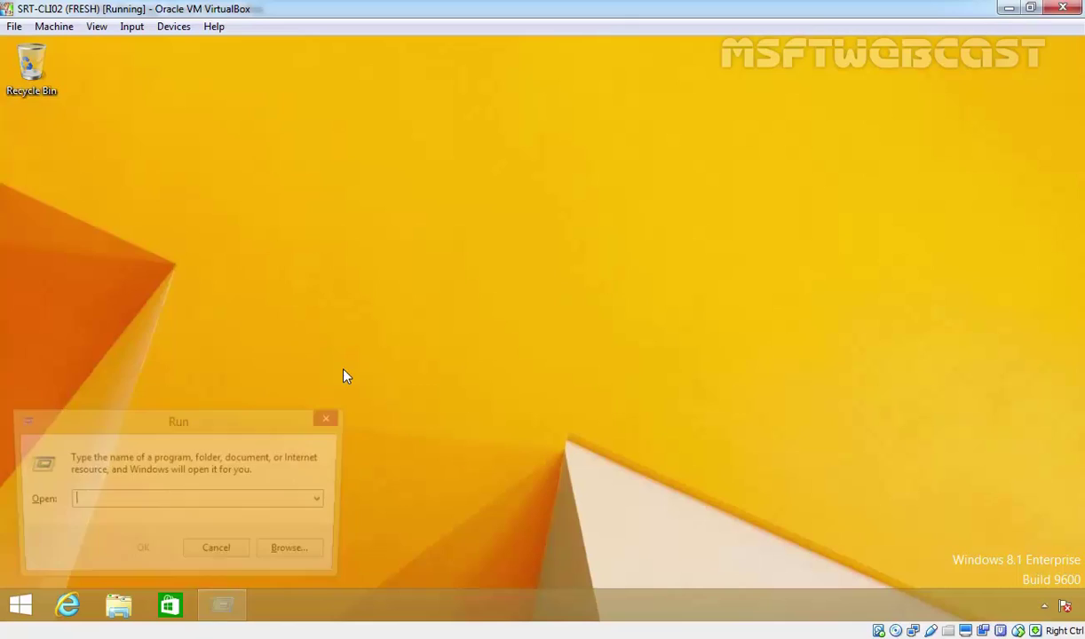
{"action": "type", "text": "\\\\19"}
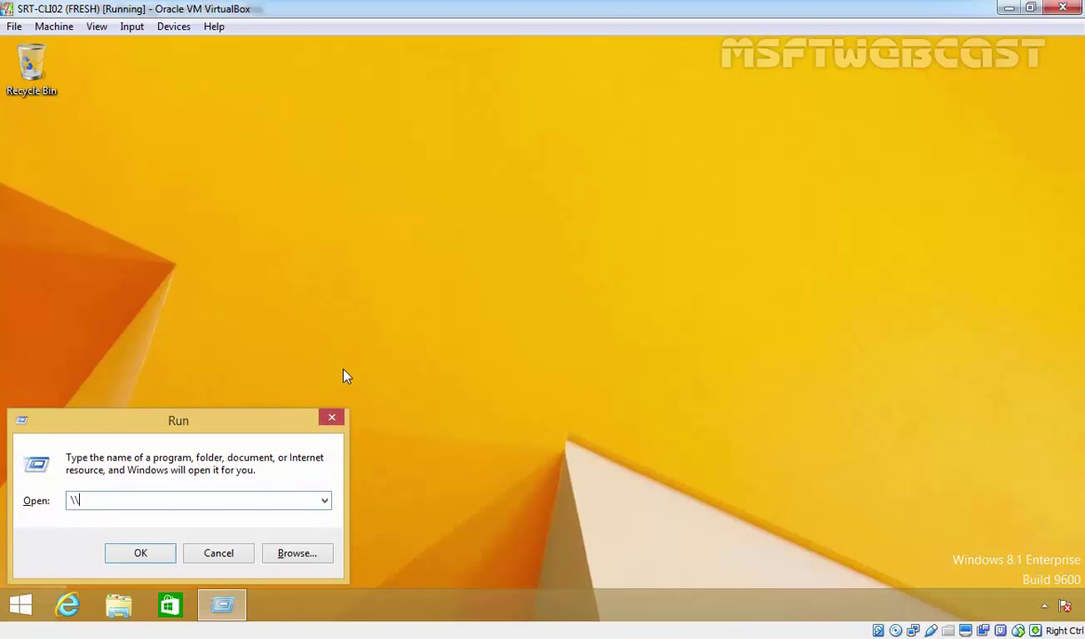
{"action": "type", "text": "2.168.49.1"}
{"action": "key", "text": "Return"}
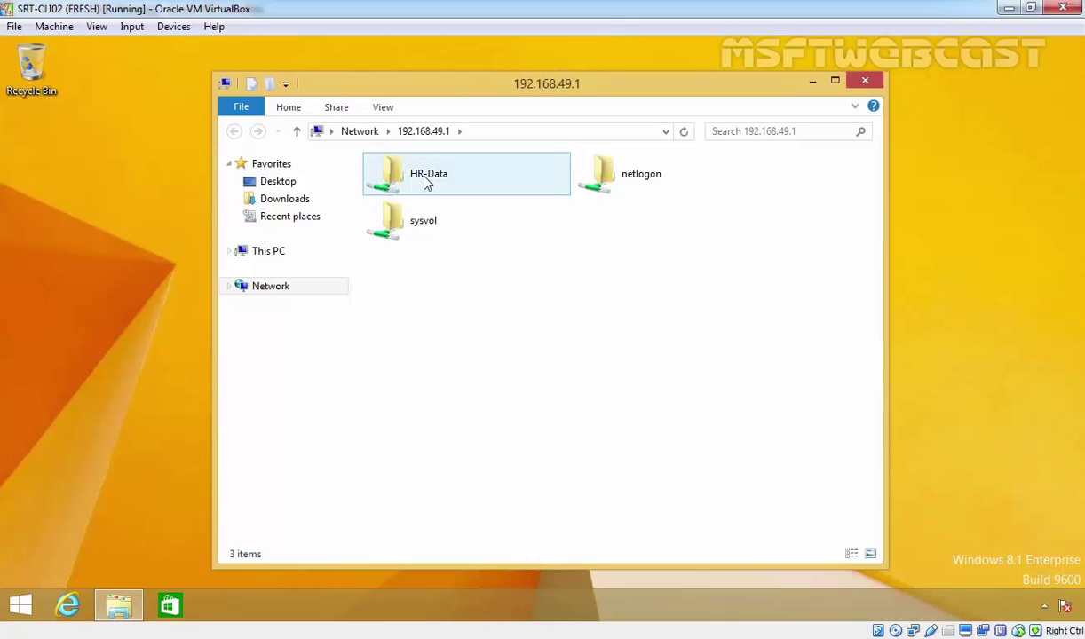
Open the HR-Data share and create a folder inside it named with the user's name plus 'data'.
{"action": "left_click", "coordinate": [427, 181]}
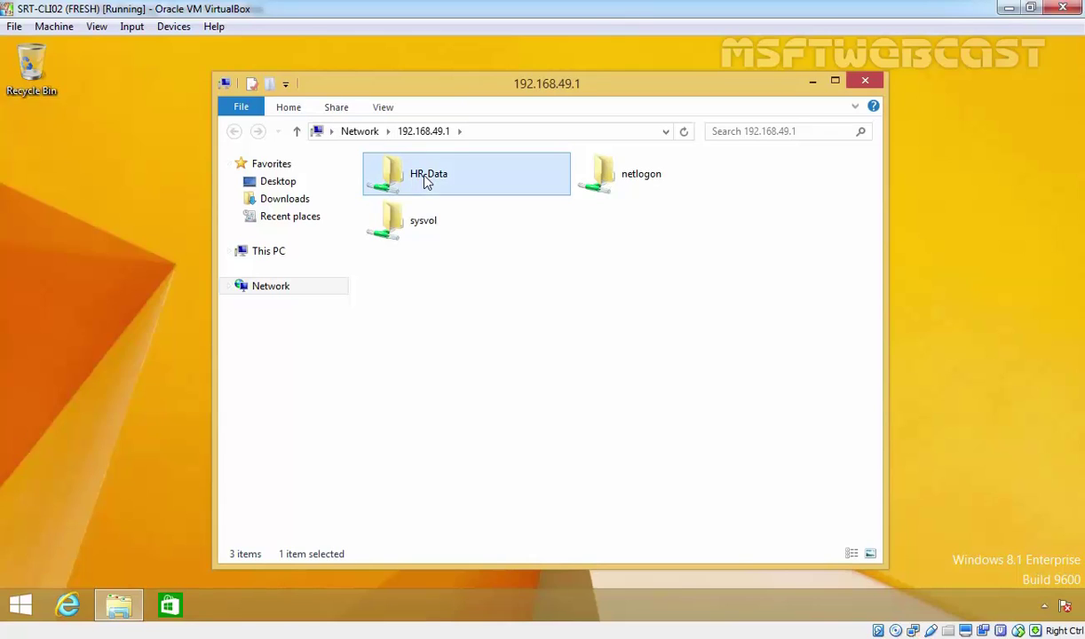
{"action": "double_click", "coordinate": [426, 182]}
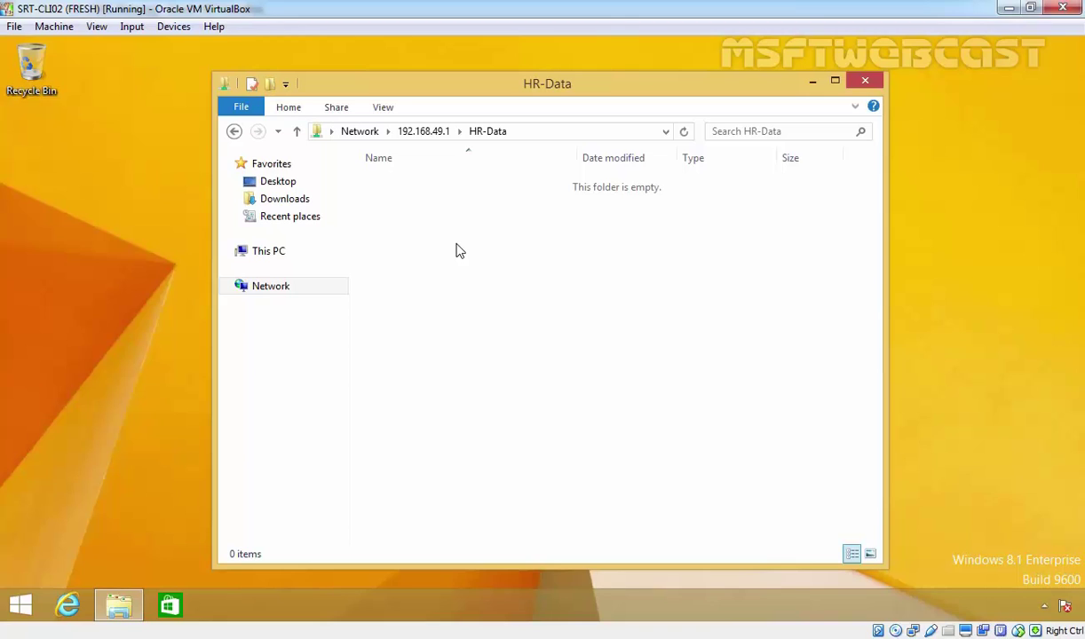
{"action": "right_click", "coordinate": [424, 223]}
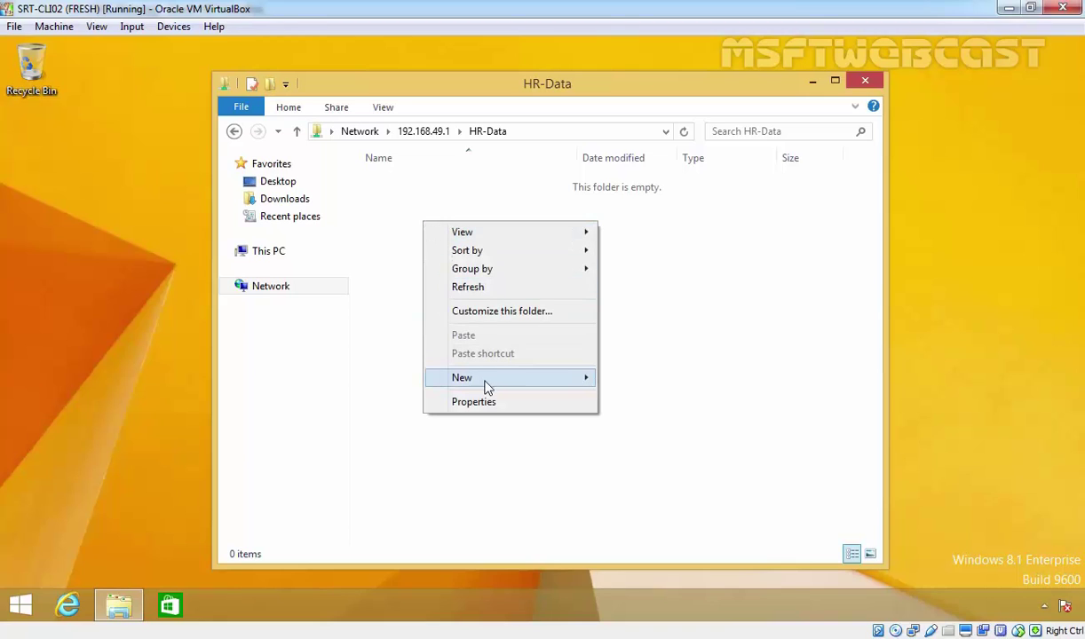
{"action": "mouse_move", "coordinate": [562, 377]}
{"action": "left_click", "coordinate": [622, 381]}
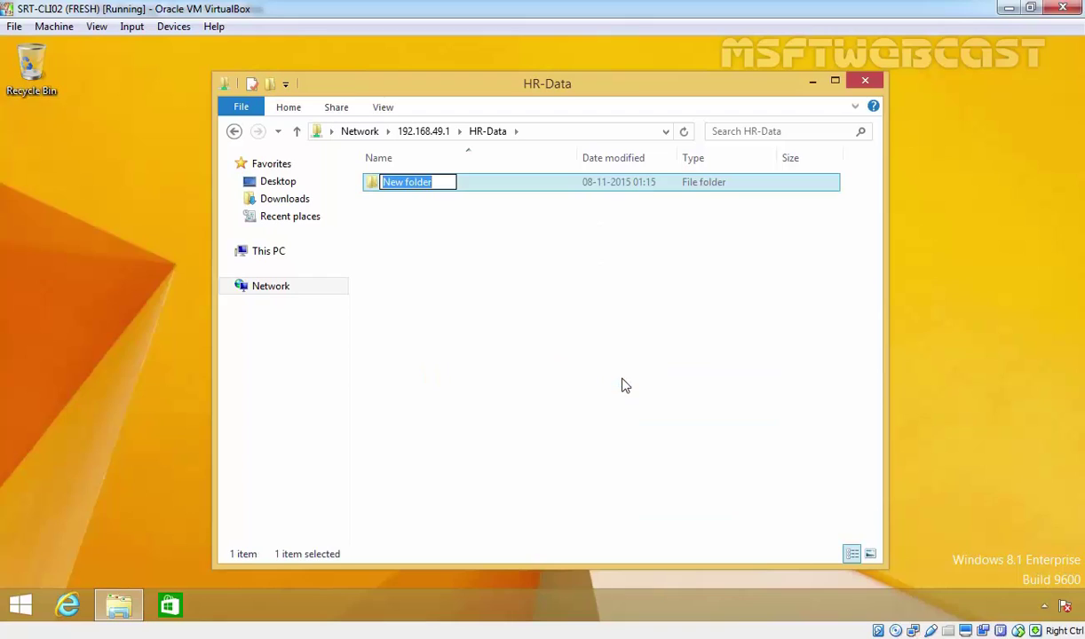
{"action": "type", "text": "Seema"}
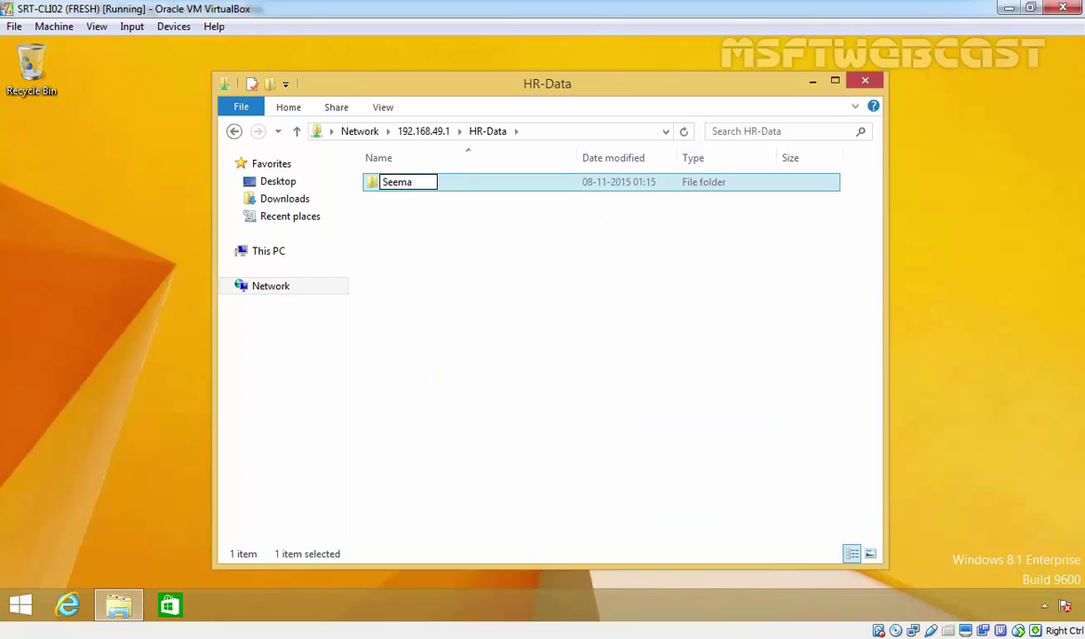
{"action": "type", "text": " data"}
{"action": "key", "text": "Return"}
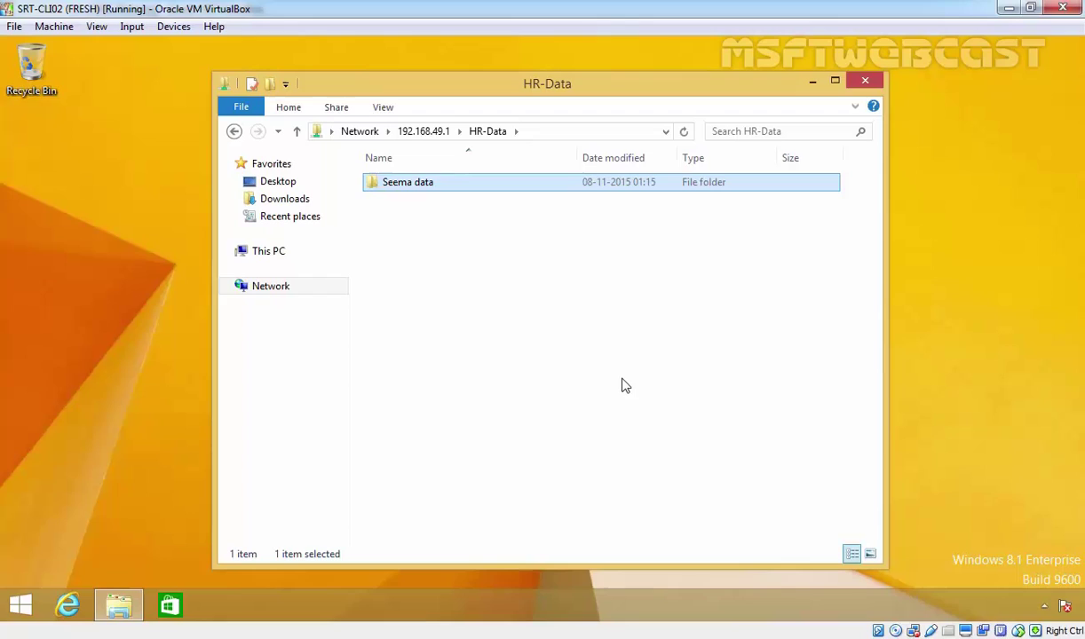